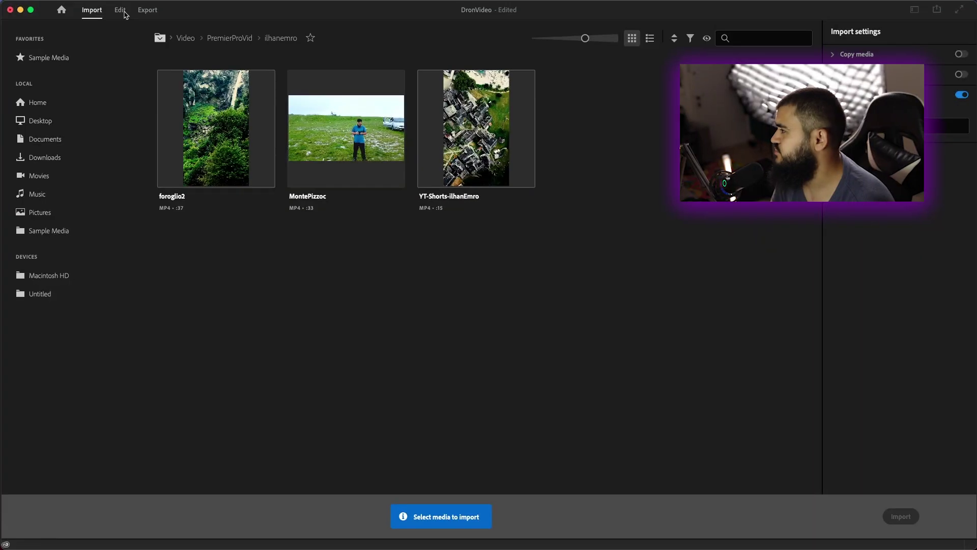
Step: Switch the DronVideo project from the Import workspace to the Edit workspace
{"action": "left_click", "coordinate": [121, 10]}
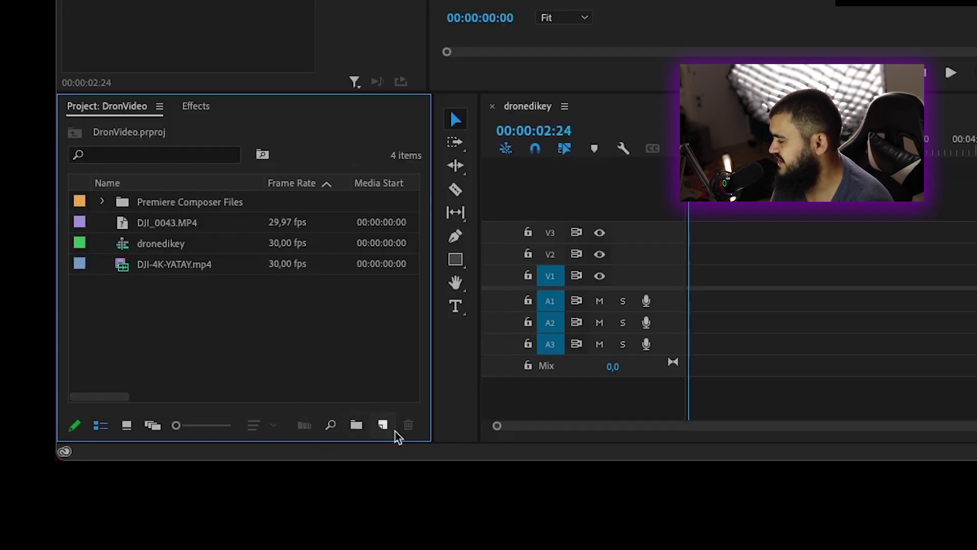
Step: Open the New Sequence dialog from the Project panel's New Item list
{"action": "left_click", "coordinate": [285, 525]}
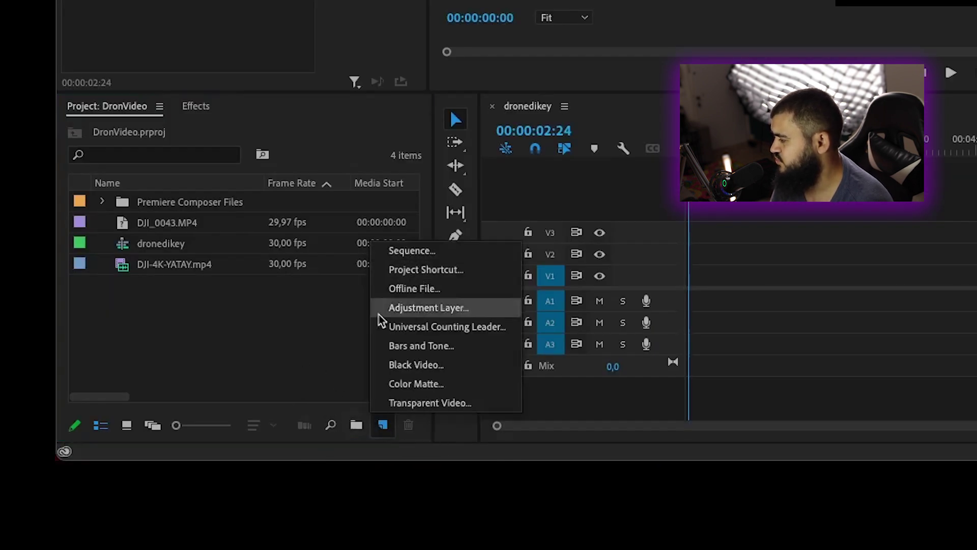
{"action": "left_click", "coordinate": [320, 364]}
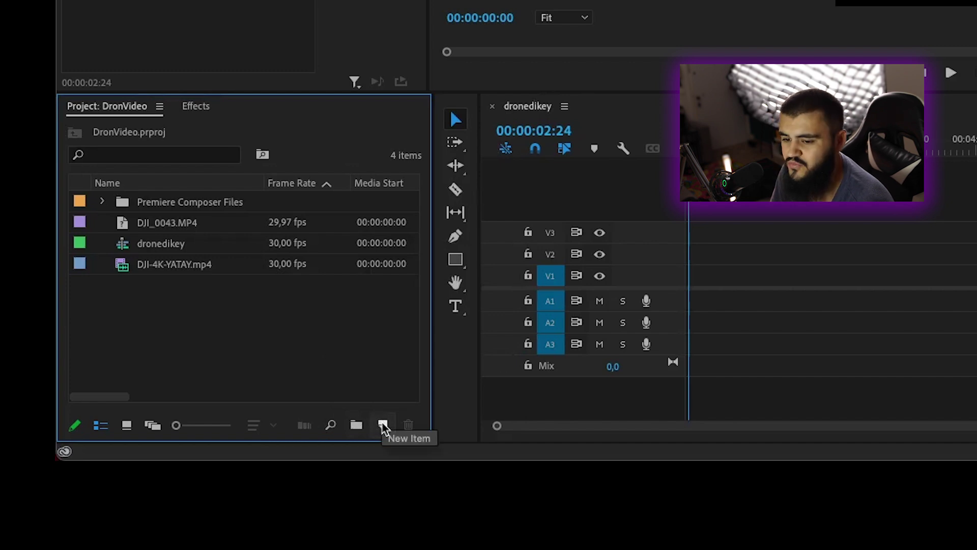
{"action": "left_click", "coordinate": [382, 425]}
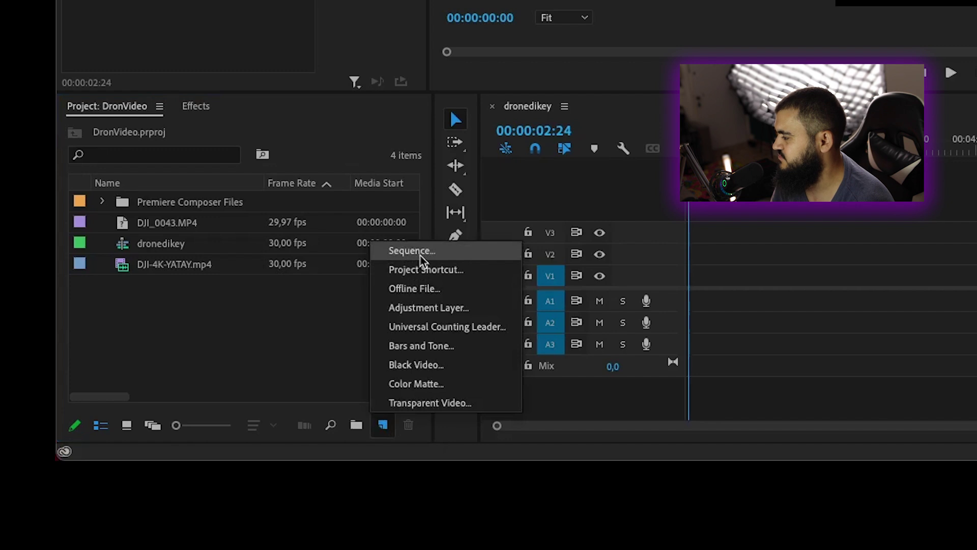
{"action": "left_click", "coordinate": [436, 253]}
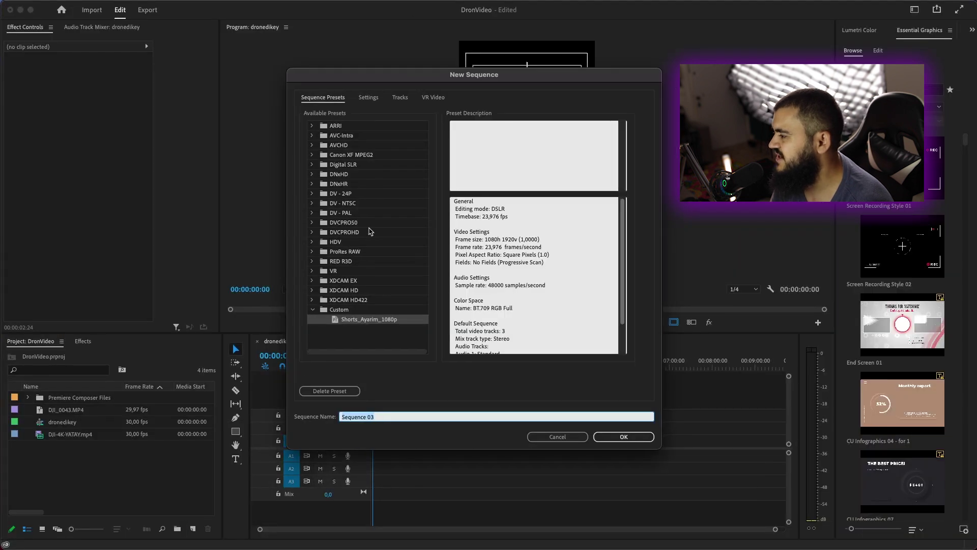
Step: Restart the New Sequence setup and set Editing Mode to Custom in Settings
{"action": "left_click", "coordinate": [359, 155]}
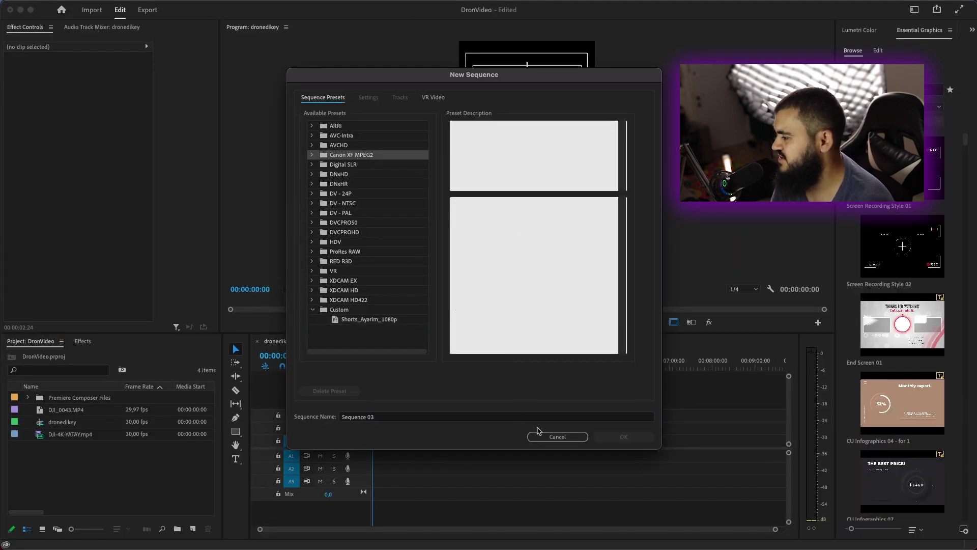
{"action": "left_click", "coordinate": [539, 434]}
{"action": "left_click", "coordinate": [194, 529]}
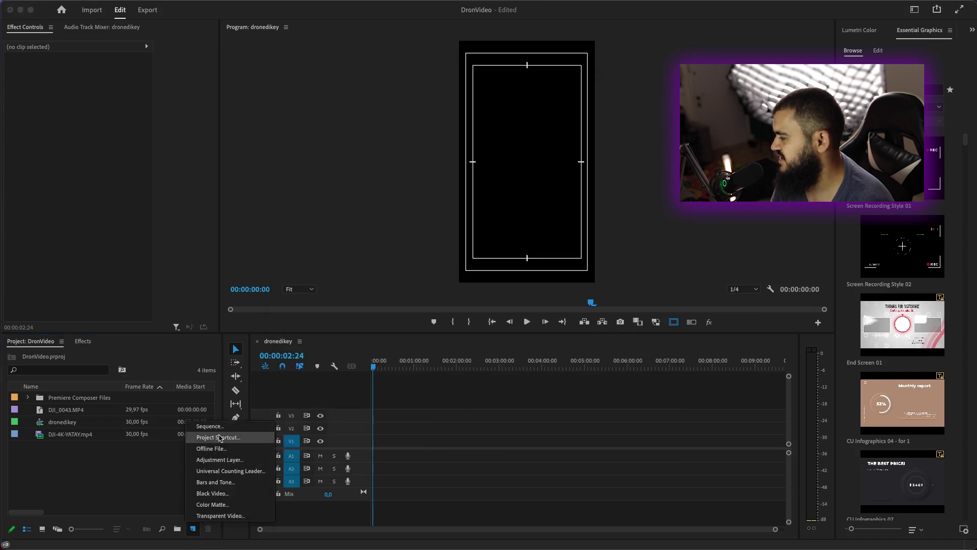
{"action": "left_click", "coordinate": [220, 427]}
{"action": "left_click", "coordinate": [384, 119]}
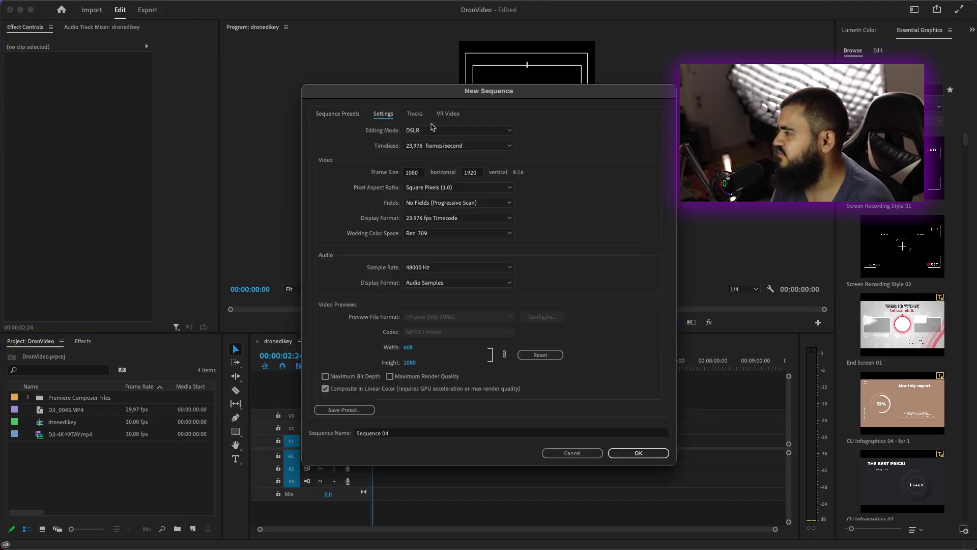
{"action": "left_click", "coordinate": [432, 128]}
{"action": "left_click", "coordinate": [432, 143]}
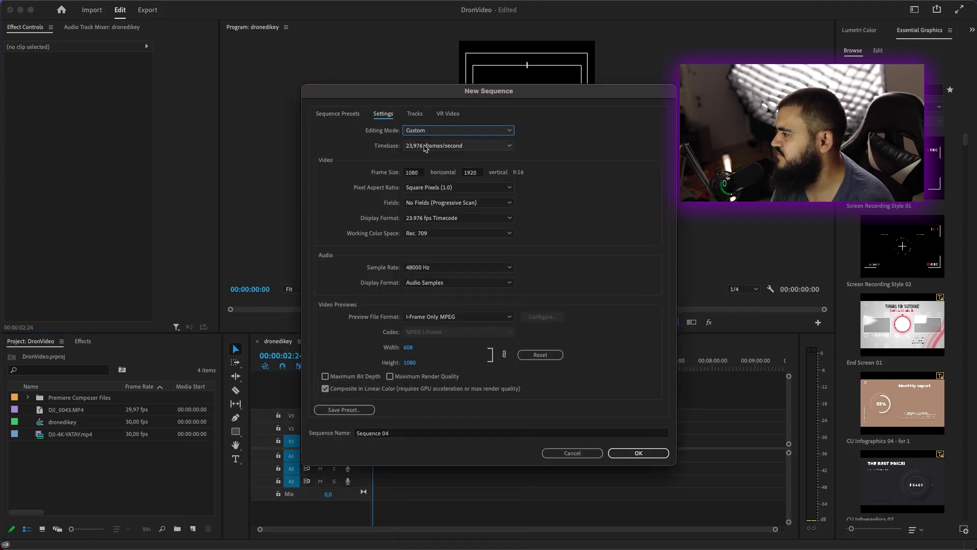
Step: Set timebase to 30 fps and frame size 1080×1920, create the sequence, and return to its start
{"action": "left_click", "coordinate": [430, 147]}
{"action": "left_click", "coordinate": [441, 245]}
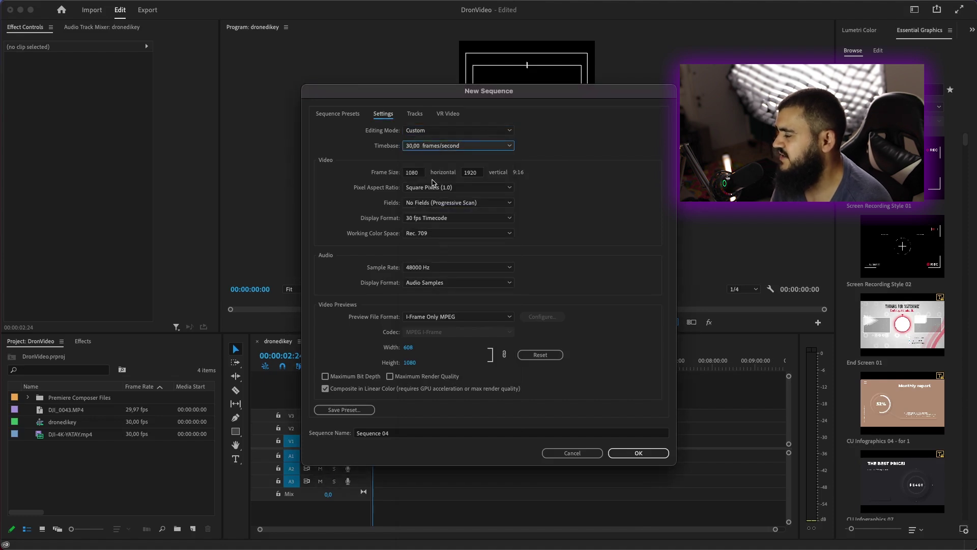
{"action": "left_click", "coordinate": [416, 173]}
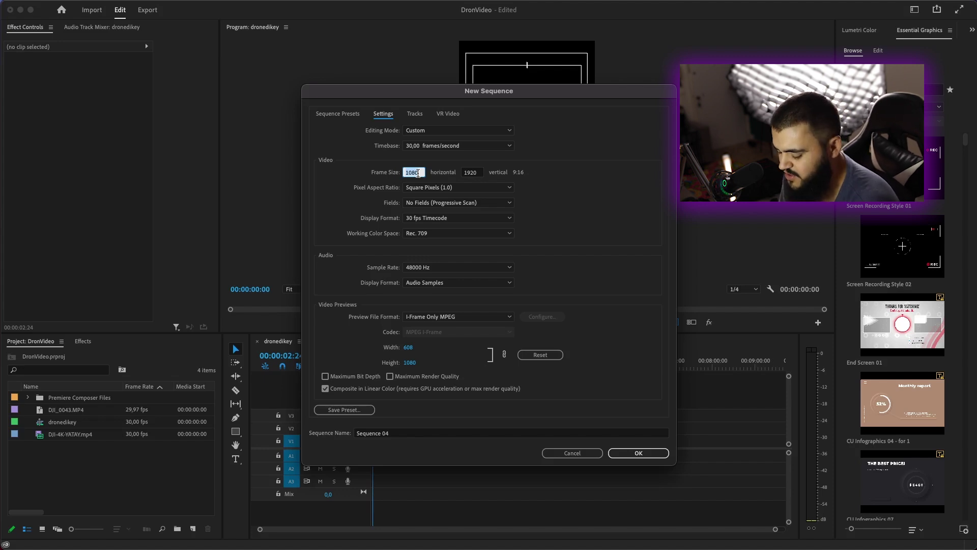
{"action": "left_click", "coordinate": [470, 172]}
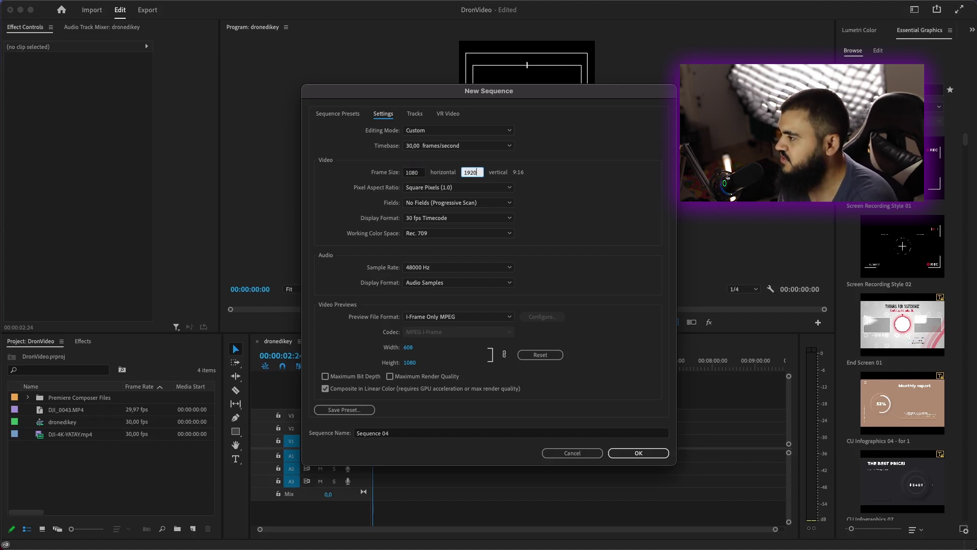
{"action": "left_click", "coordinate": [627, 157]}
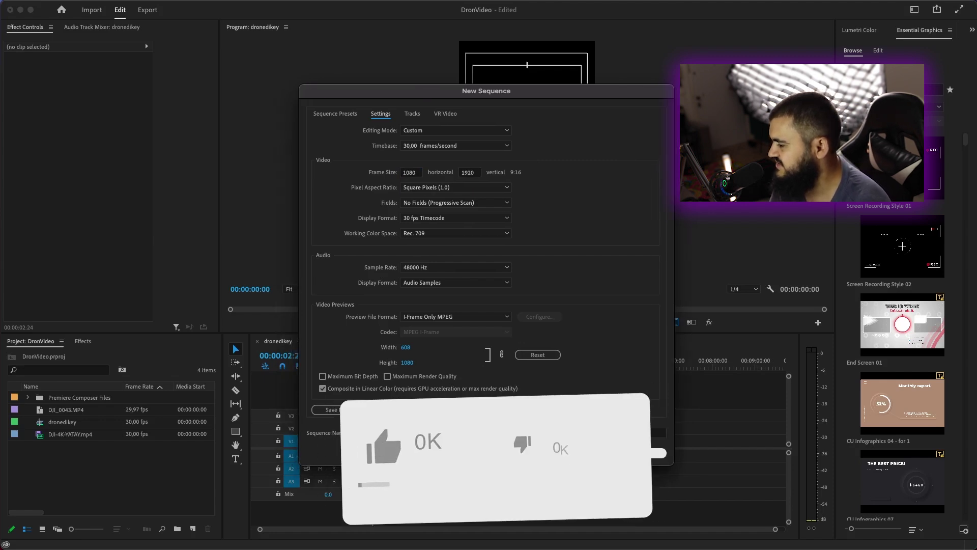
{"action": "key", "text": "Return"}
{"action": "left_click", "coordinate": [370, 371]}
{"action": "key", "text": "Home"}
Step: Drop MVI_4147.MOV at the start of V1 and keep the existing vertical sequence settings
{"action": "left_click", "coordinate": [94, 455]}
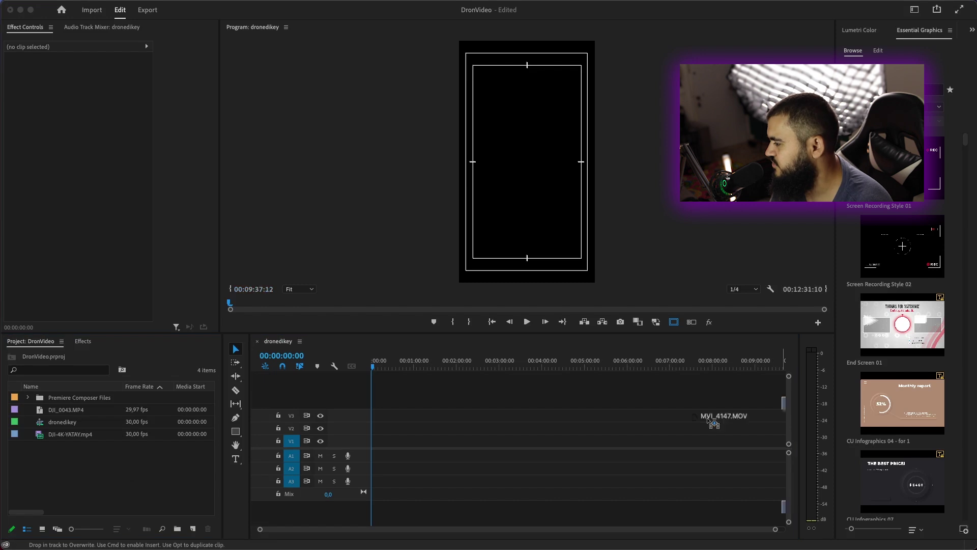
{"action": "left_click_drag", "start_coordinate": [713, 419], "coordinate": [370, 446]}
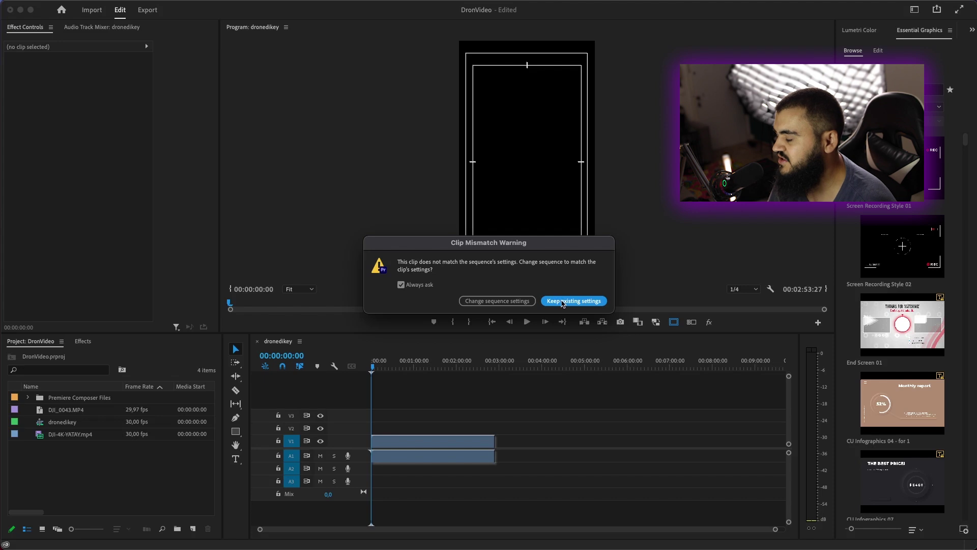
{"action": "left_click", "coordinate": [562, 301]}
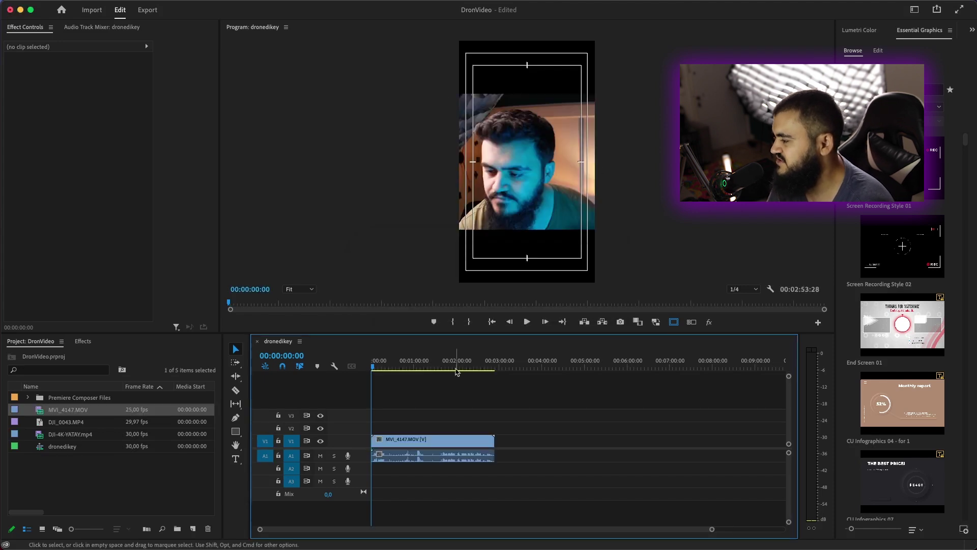
Step: Try Motion Scale values 89 and 164, then settle MVI_4147.MOV's scale at 178
{"action": "mouse_move", "coordinate": [95, 95]}
{"action": "left_mouse_down"}
{"action": "mouse_move", "coordinate": [71, 95]}
{"action": "mouse_move", "coordinate": [86, 90]}
{"action": "left_mouse_up"}
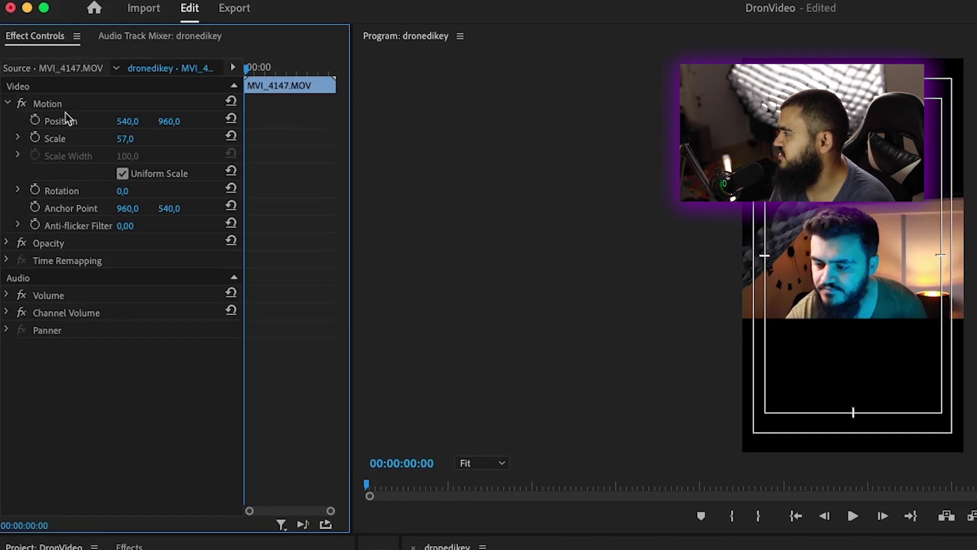
{"action": "left_click", "coordinate": [127, 138]}
{"action": "type", "text": "89"}
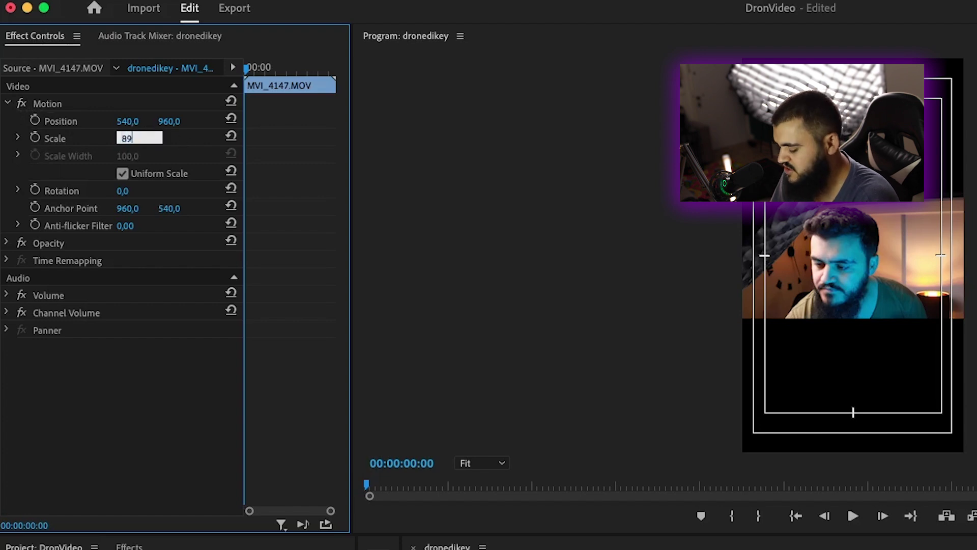
{"action": "key", "text": "Return"}
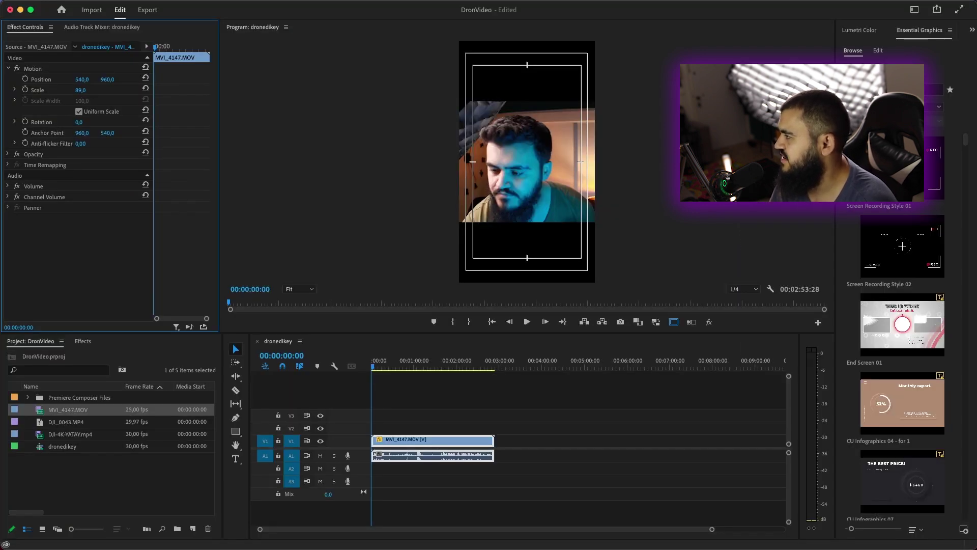
{"action": "left_click_drag", "start_coordinate": [80, 89], "coordinate": [126, 90]}
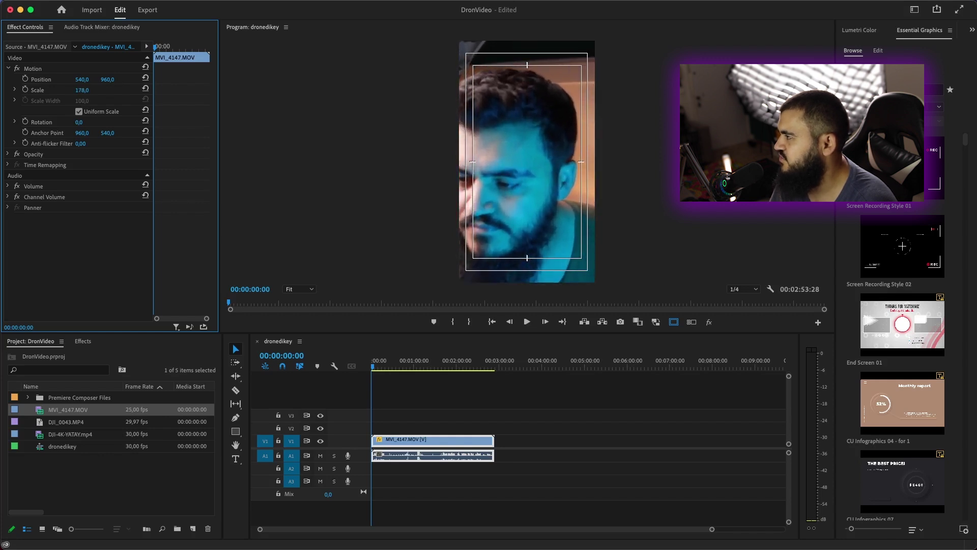
{"action": "left_click", "coordinate": [82, 90]}
{"action": "type", "text": "18"}
{"action": "key", "text": "Escape"}
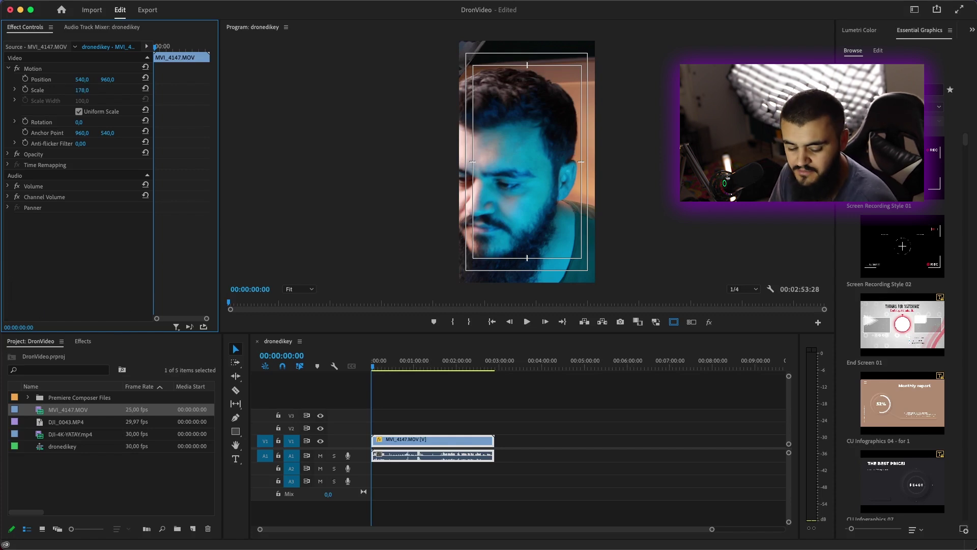
Step: Play back and shift the clip's Position X left to 512
{"action": "key", "text": "space"}
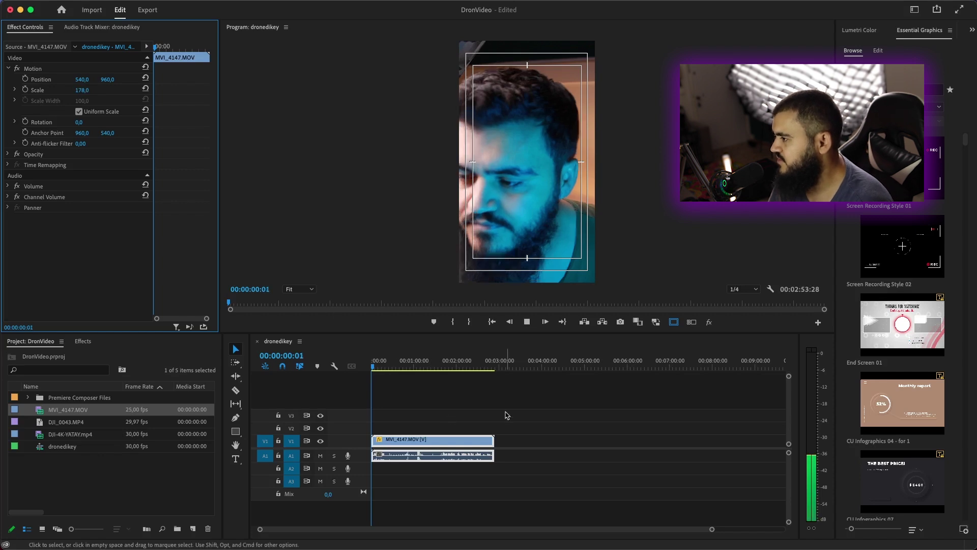
{"action": "left_click_drag", "start_coordinate": [375, 367], "coordinate": [381, 367]}
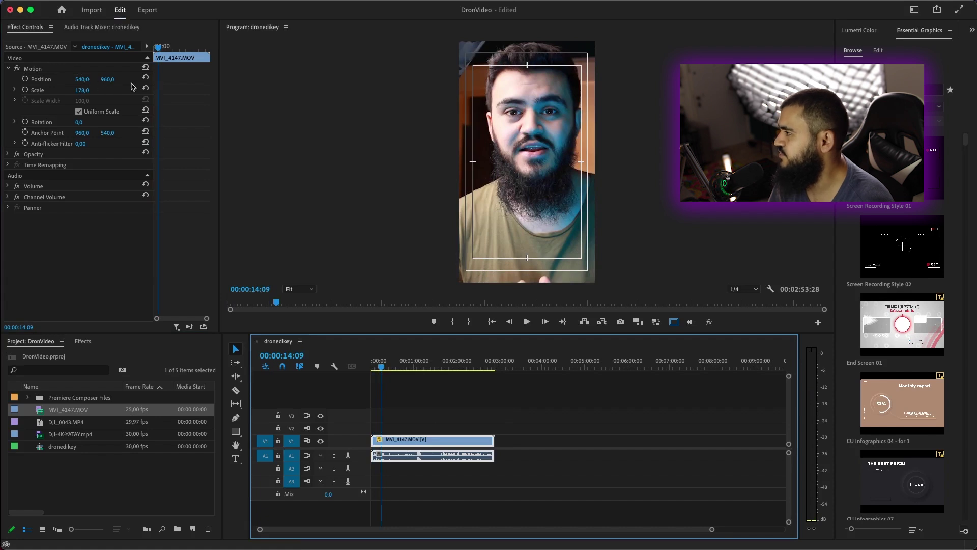
{"action": "left_click_drag", "start_coordinate": [80, 79], "coordinate": [66, 79]}
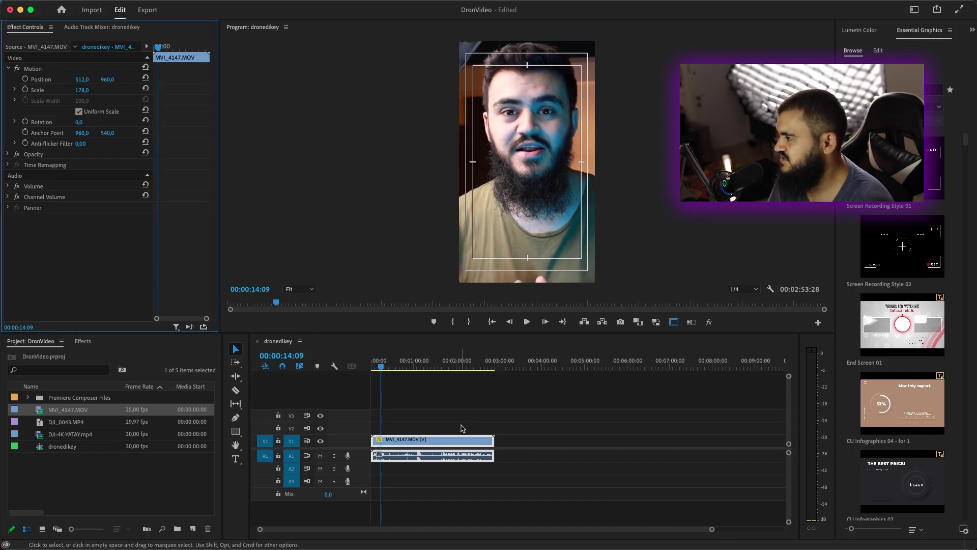
Step: Trial a razor cut with a further-left position on the second piece, then undo the cut
{"action": "left_click_drag", "start_coordinate": [383, 369], "coordinate": [426, 377]}
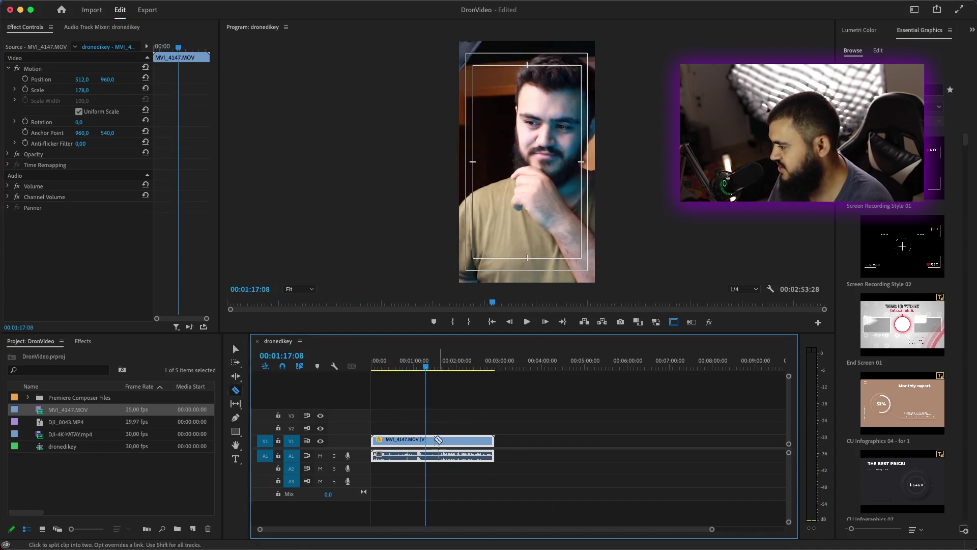
{"action": "key", "text": "super+k"}
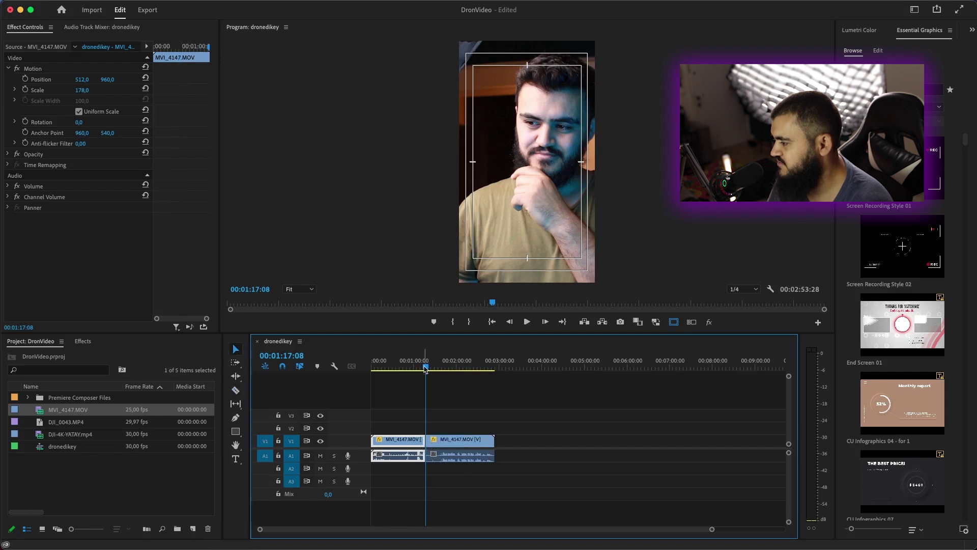
{"action": "left_click_drag", "start_coordinate": [425, 369], "coordinate": [429, 367]}
{"action": "left_click_drag", "start_coordinate": [82, 79], "coordinate": [56, 79]}
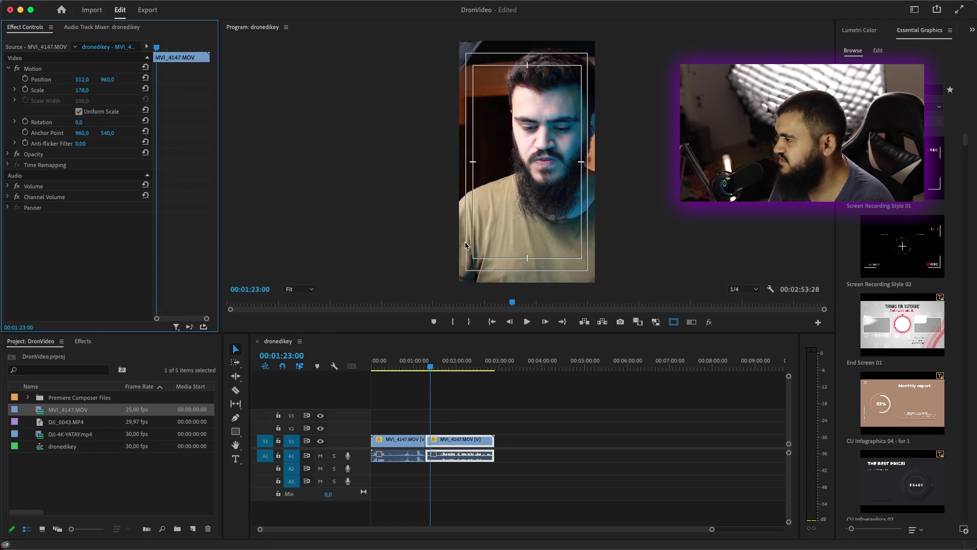
{"action": "key", "text": "ctrl+z"}
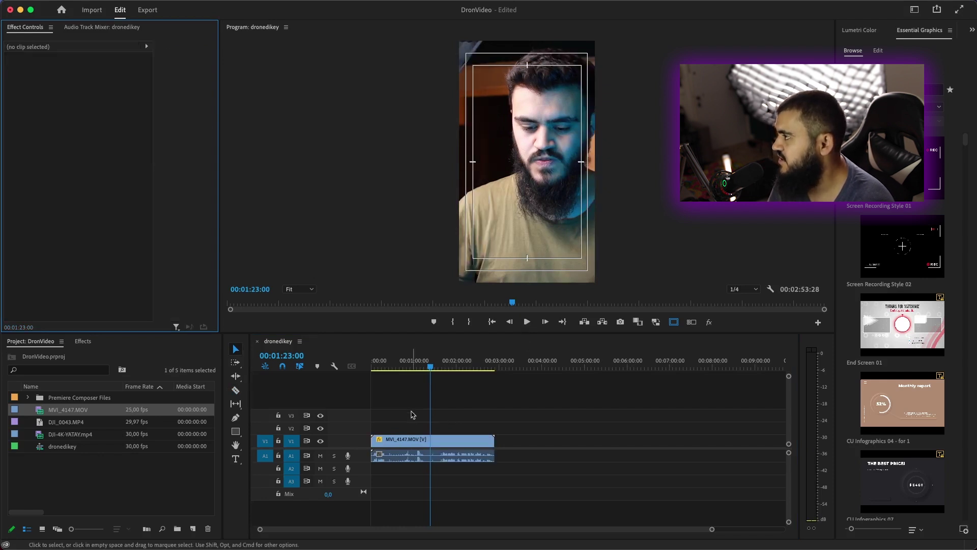
Step: Auto Reframe the sequence to Vertical 9:16 with Default motion tracking and play the result
{"action": "mouse_move", "coordinate": [237, 7]}
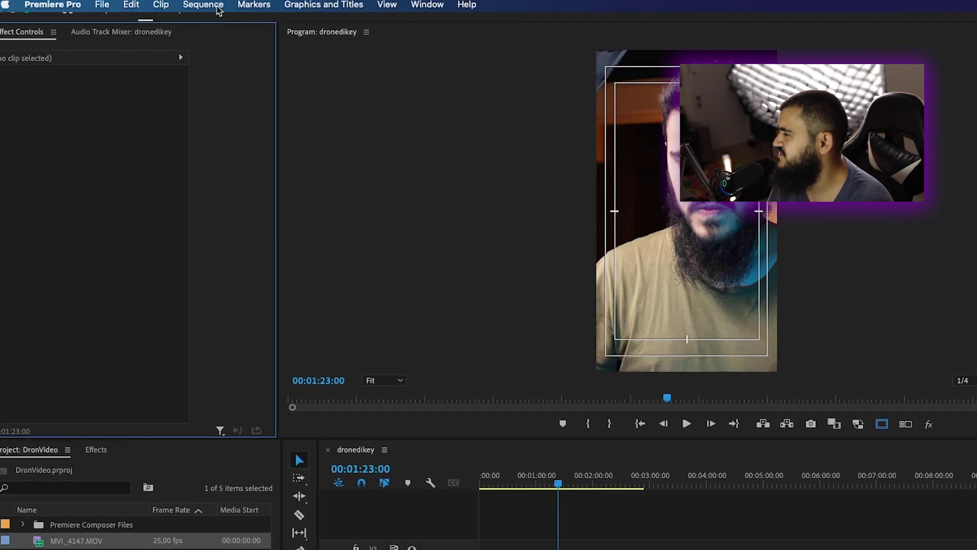
{"action": "left_click", "coordinate": [218, 9]}
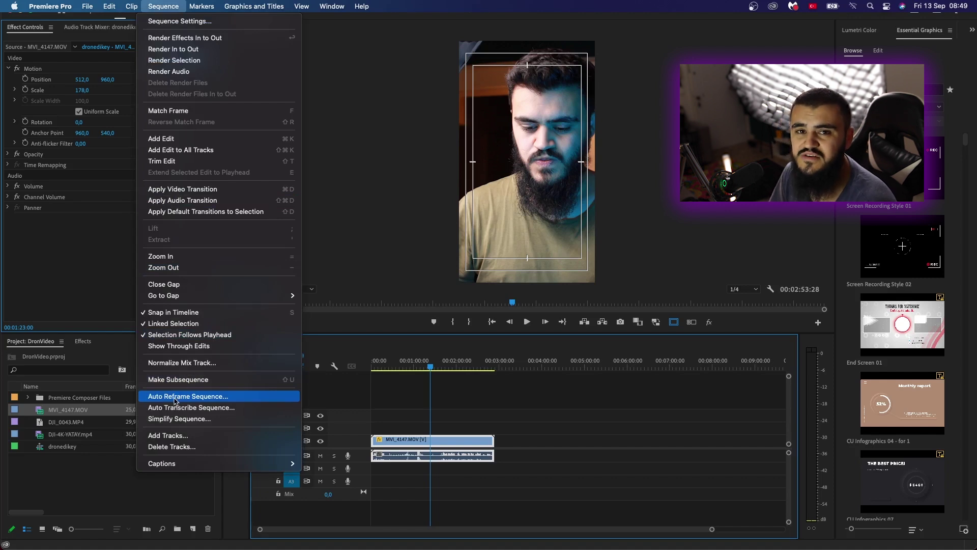
{"action": "left_click", "coordinate": [176, 399]}
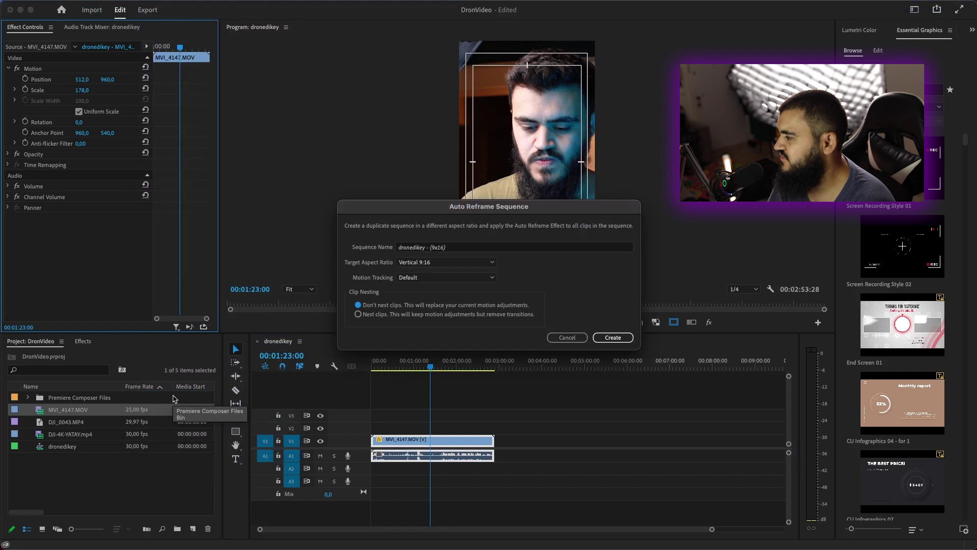
{"action": "left_click", "coordinate": [428, 262]}
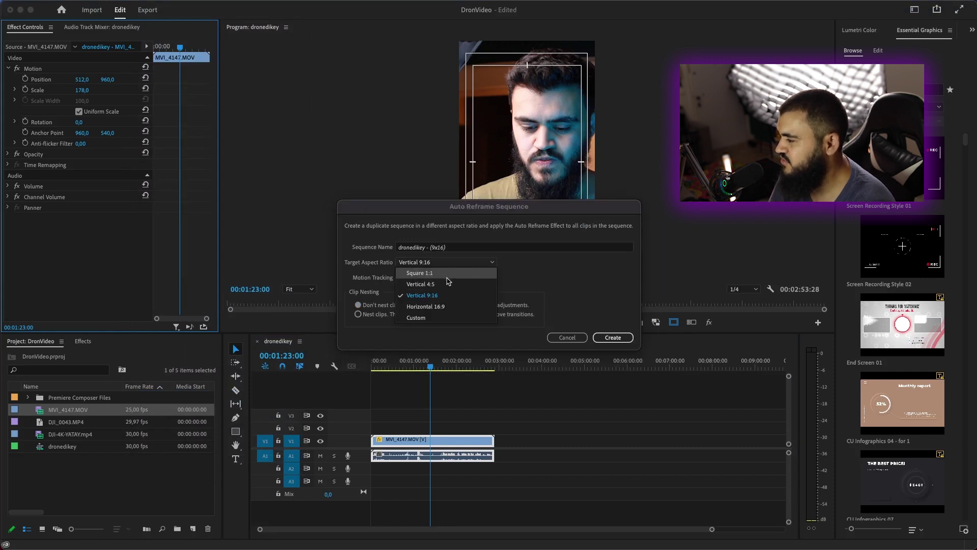
{"action": "left_click", "coordinate": [435, 295]}
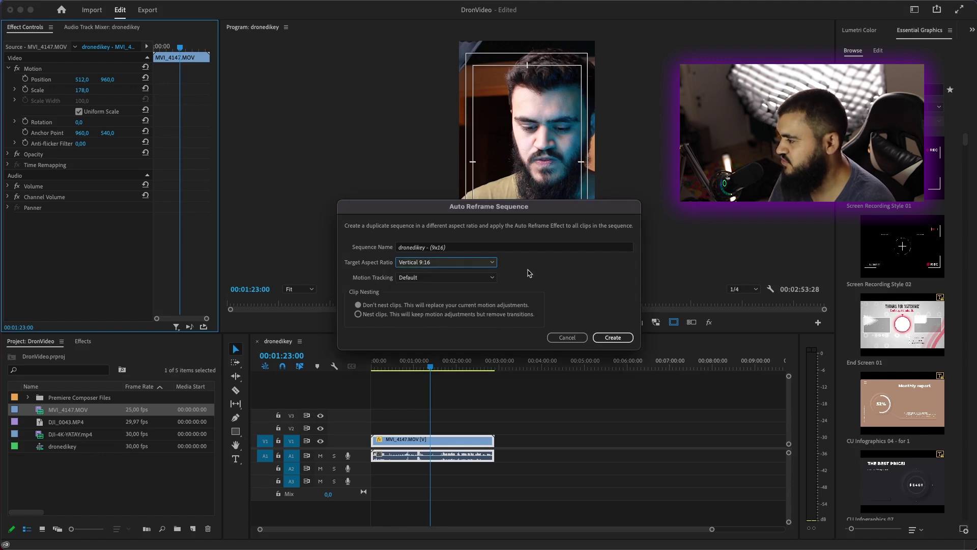
{"action": "left_click", "coordinate": [481, 277]}
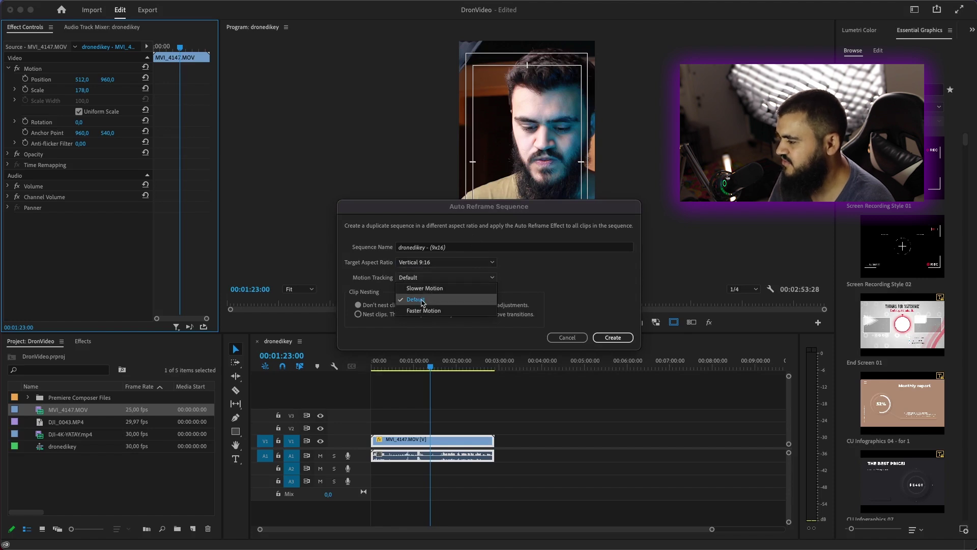
{"action": "left_click", "coordinate": [422, 300]}
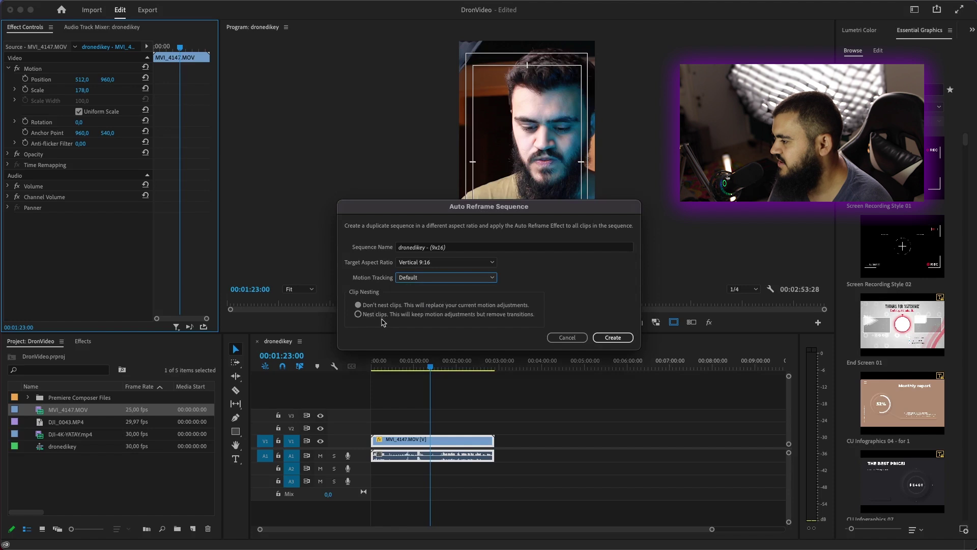
{"action": "left_click", "coordinate": [511, 317]}
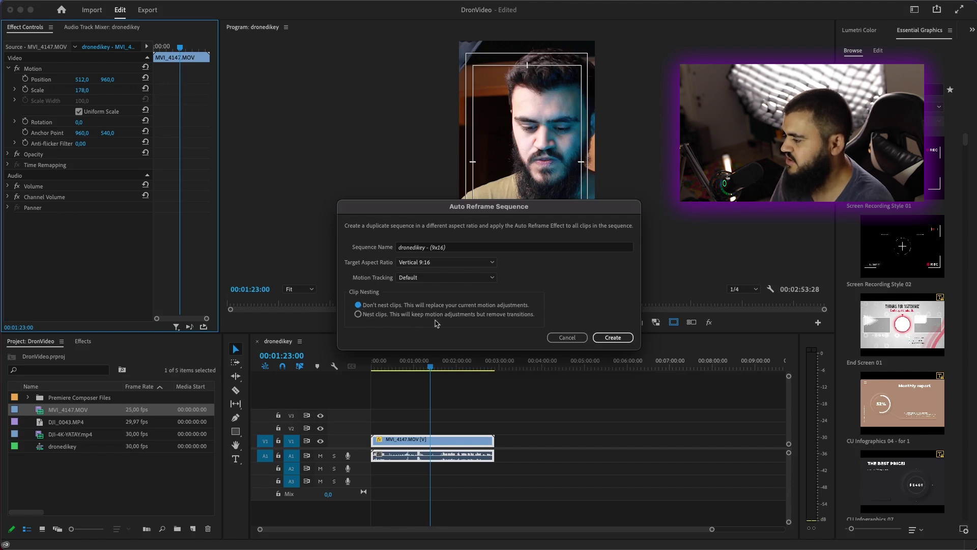
{"action": "left_click", "coordinate": [613, 337]}
{"action": "key", "text": "space"}
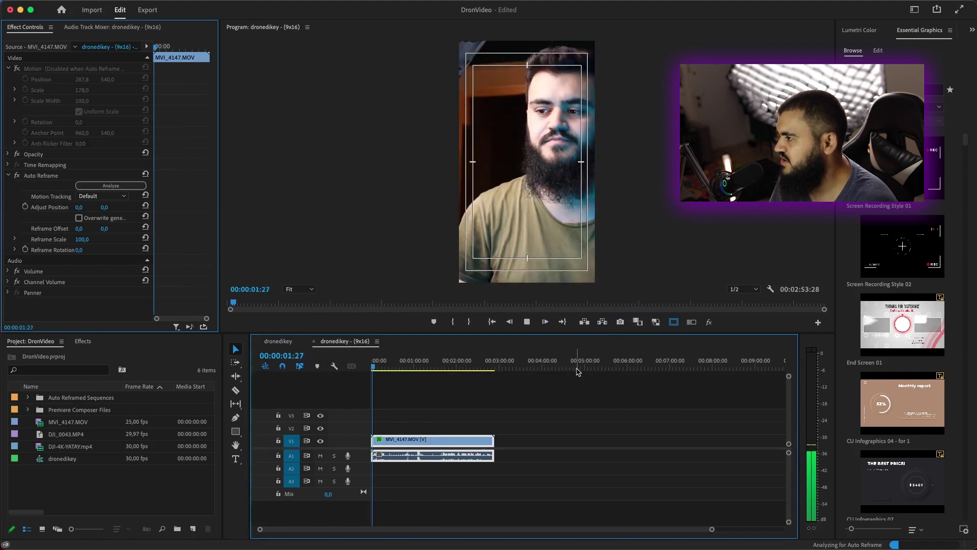
Step: Scrub back and forth through the 9x16 sequence to inspect the reframing, then open the Sequence menu
{"action": "left_click", "coordinate": [422, 368]}
{"action": "left_click_drag", "start_coordinate": [422, 368], "coordinate": [417, 371]}
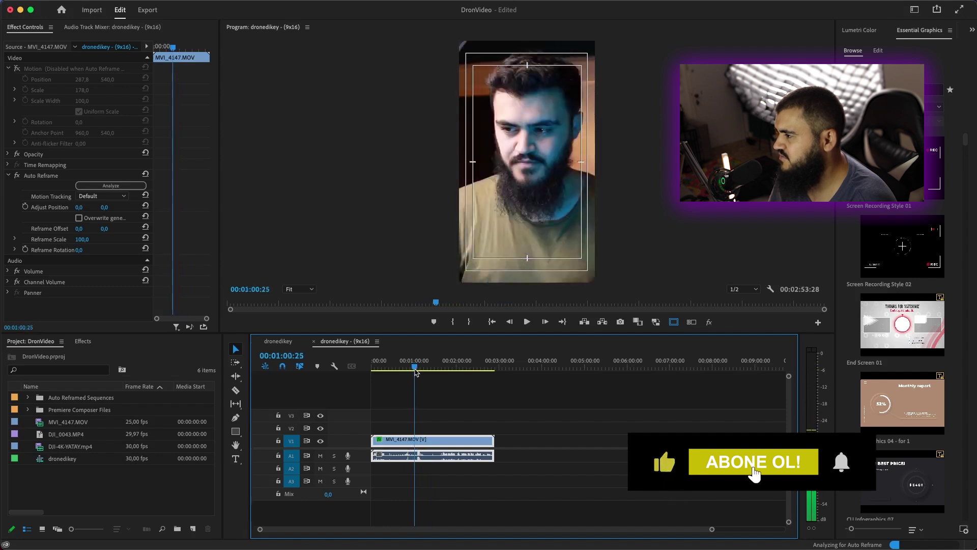
{"action": "mouse_move", "coordinate": [416, 371]}
{"action": "left_mouse_down"}
{"action": "mouse_move", "coordinate": [468, 370]}
{"action": "mouse_move", "coordinate": [456, 370]}
{"action": "left_mouse_up"}
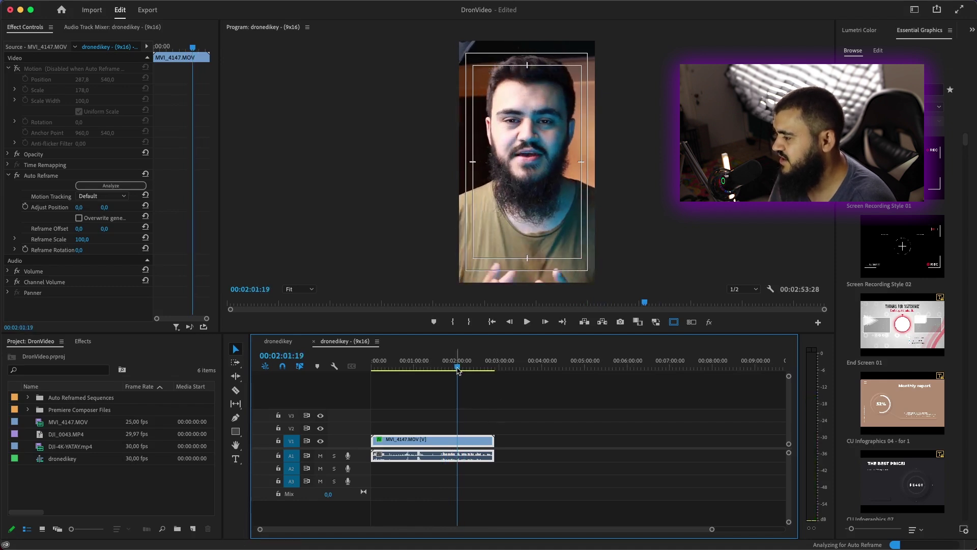
{"action": "left_click", "coordinate": [474, 364]}
{"action": "left_click", "coordinate": [163, 6]}
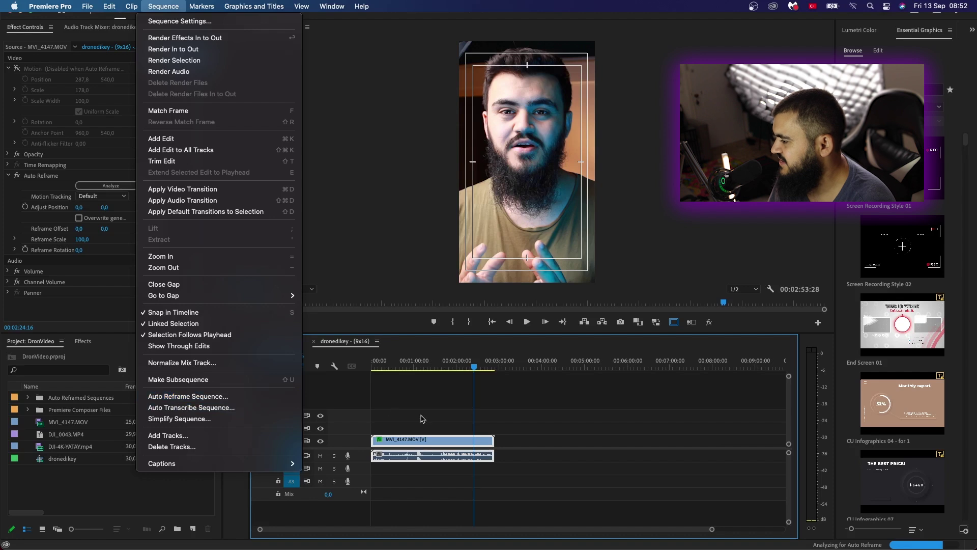
Step: Delete the Auto Reframe effect from MVI_4147.MOV in Effect Controls and scrub to check framing
{"action": "left_click", "coordinate": [429, 371]}
{"action": "left_click_drag", "start_coordinate": [430, 371], "coordinate": [369, 371]}
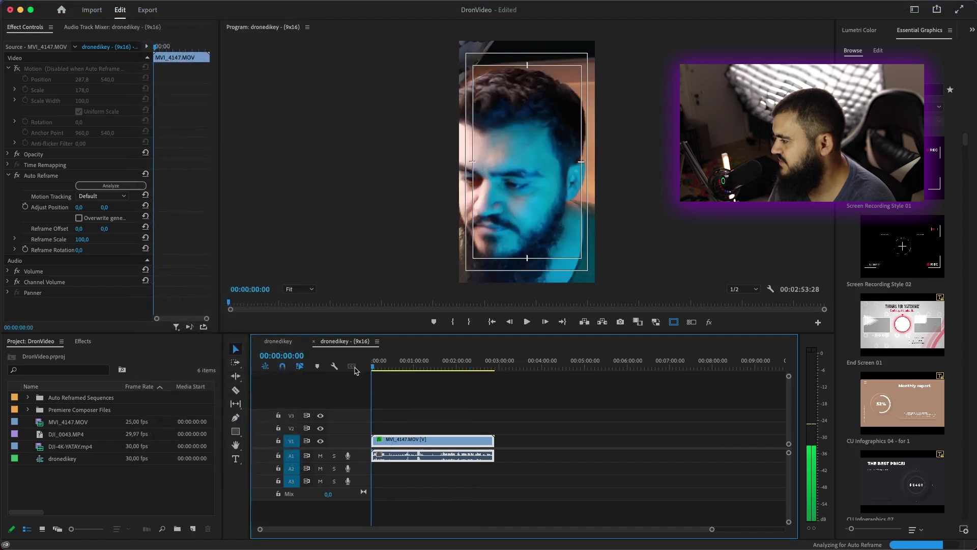
{"action": "left_click", "coordinate": [9, 175]}
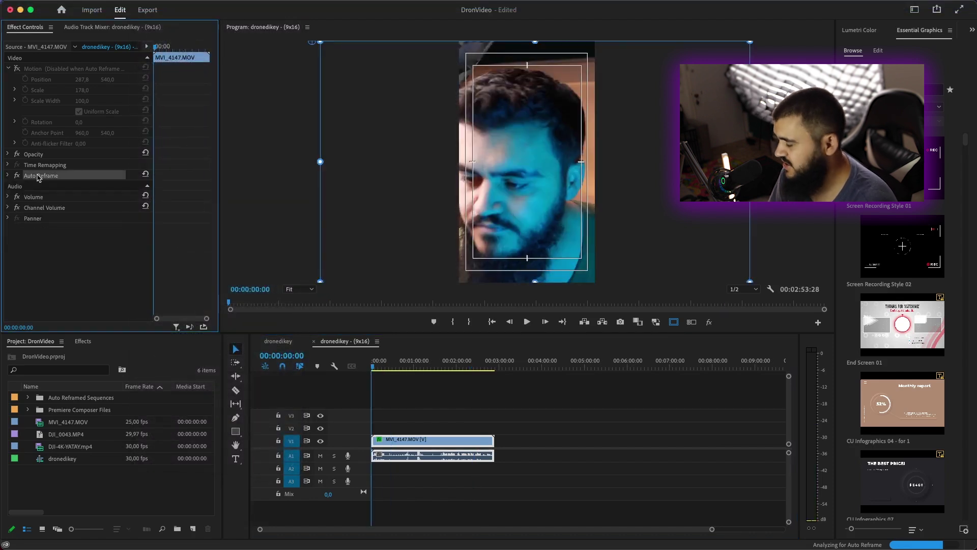
{"action": "key", "text": "Delete"}
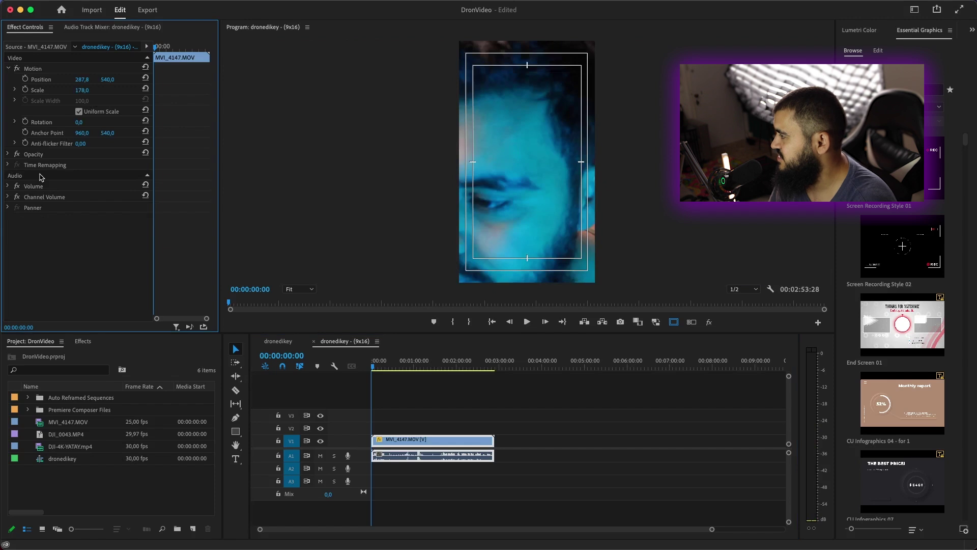
{"action": "left_click", "coordinate": [423, 365]}
{"action": "left_click_drag", "start_coordinate": [423, 366], "coordinate": [417, 365]}
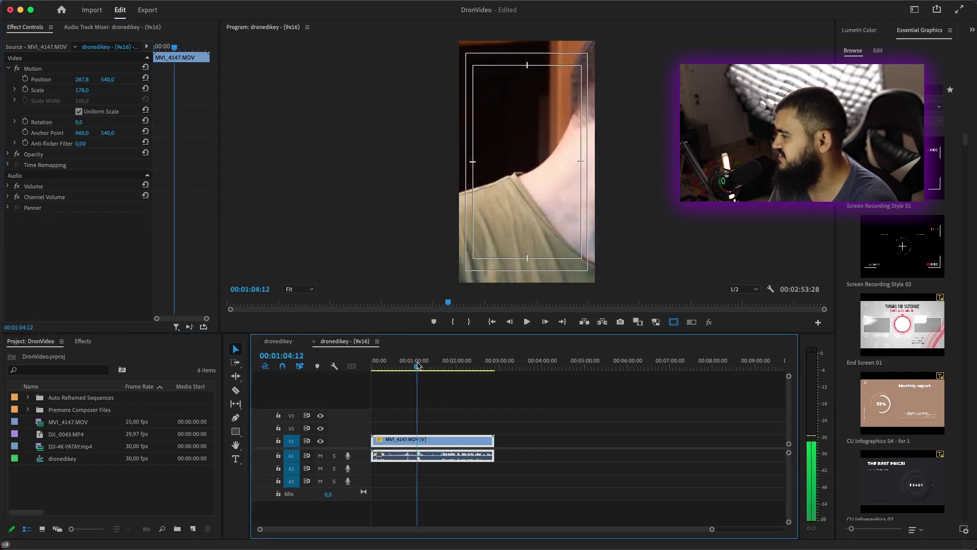